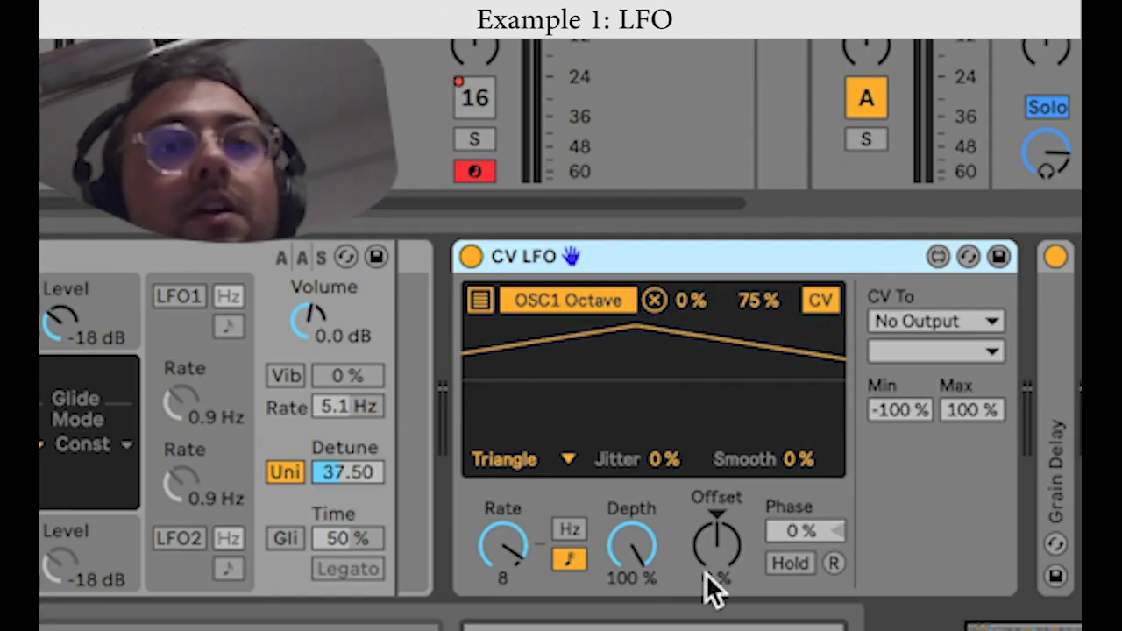
Step: Slow the CV LFO synced rate from 8 to 2, then check that the greyed Octave knob is Max-controlled
mouse_move(514, 551)
mouse_down()
mouse_move(508, 601)
mouse_move(514, 550)
mouse_up()
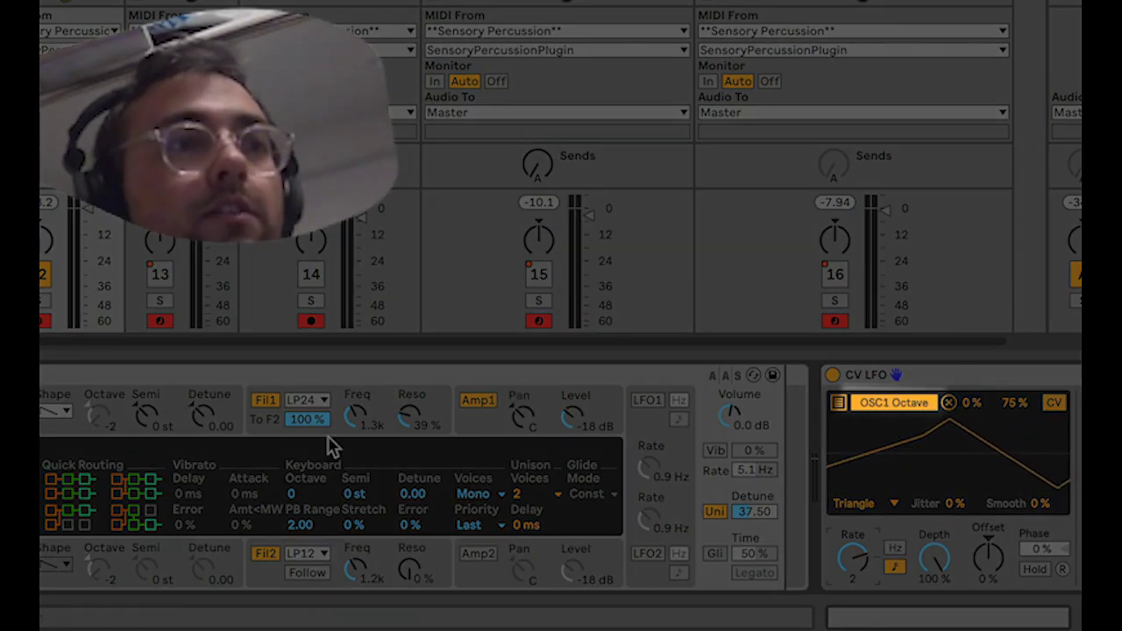
click(118, 421)
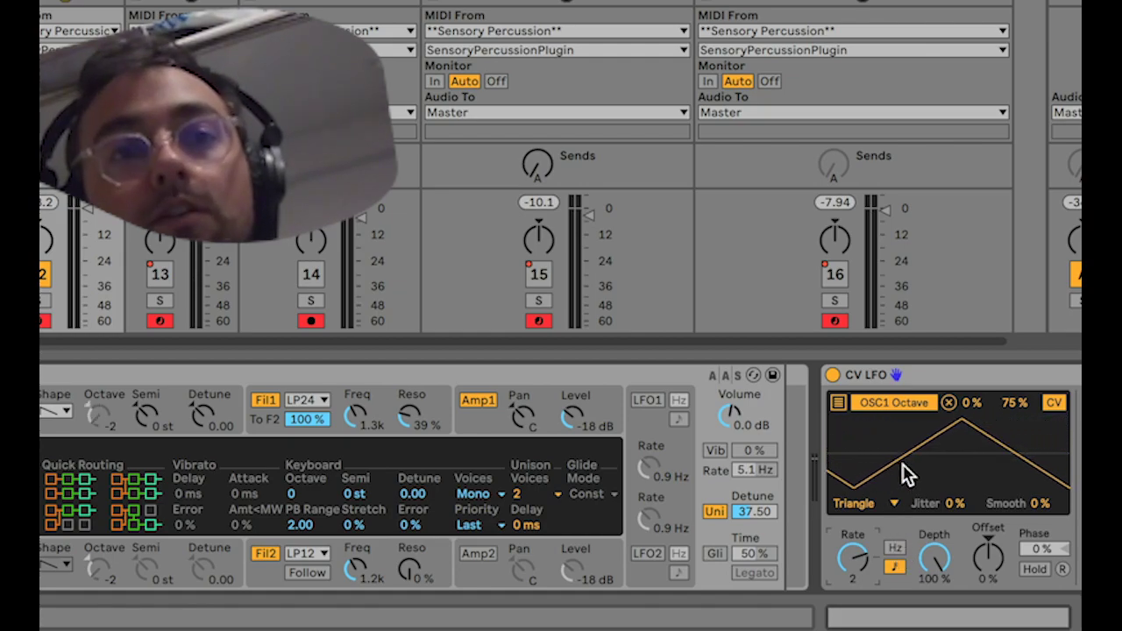
click(894, 547)
drag(857, 589, 863, 425)
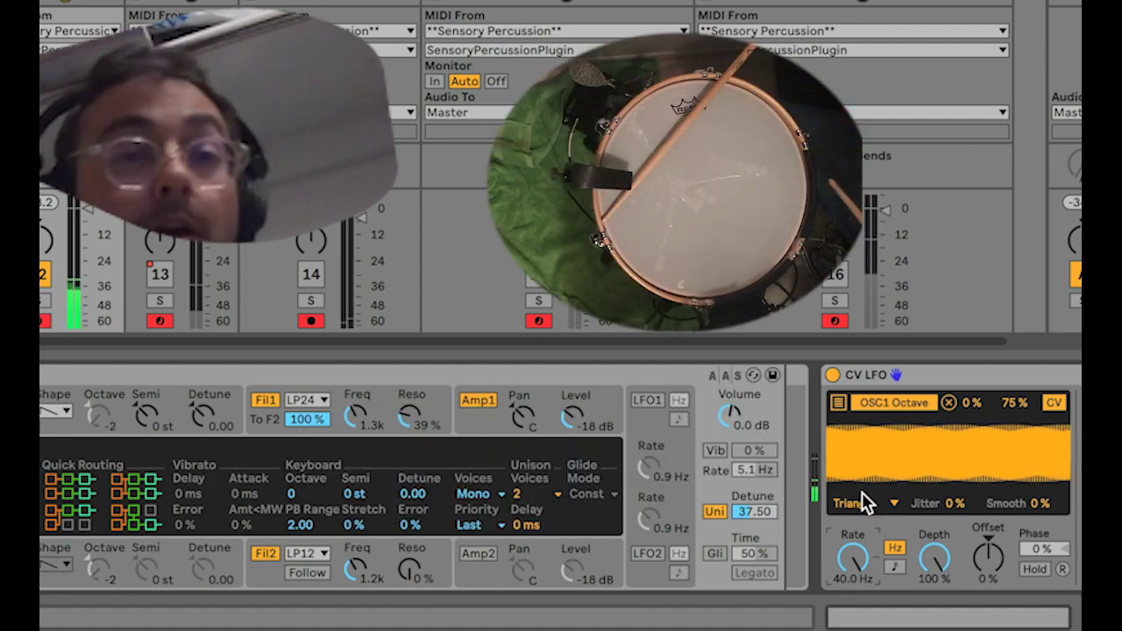
mouse_move(854, 558)
mouse_down()
mouse_move(850, 603)
mouse_move(859, 566)
mouse_up()
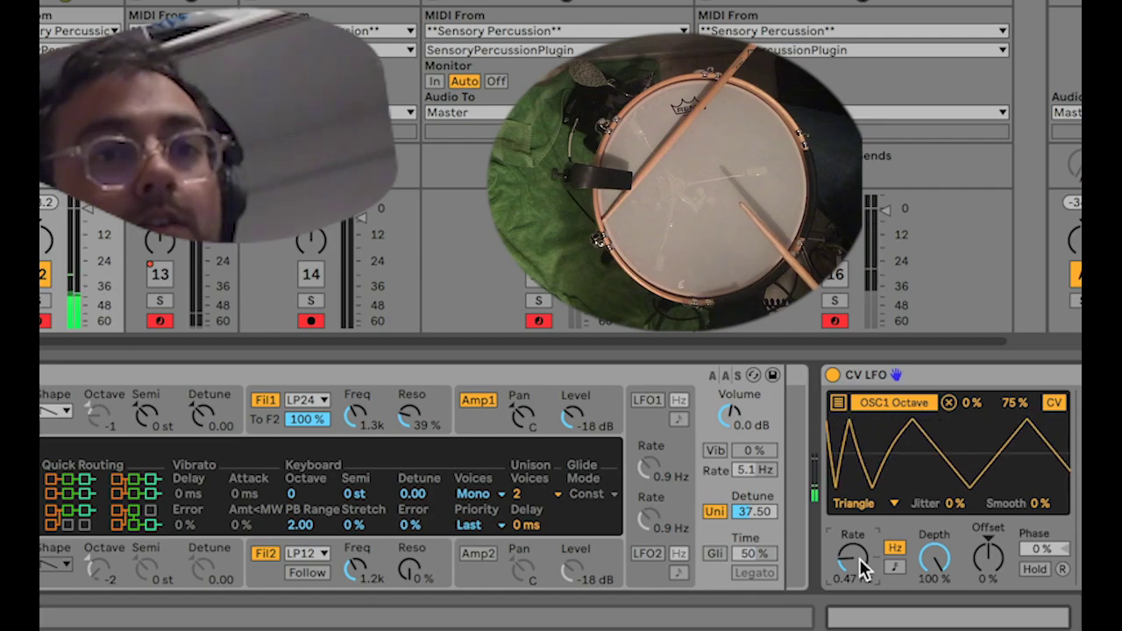
click(894, 566)
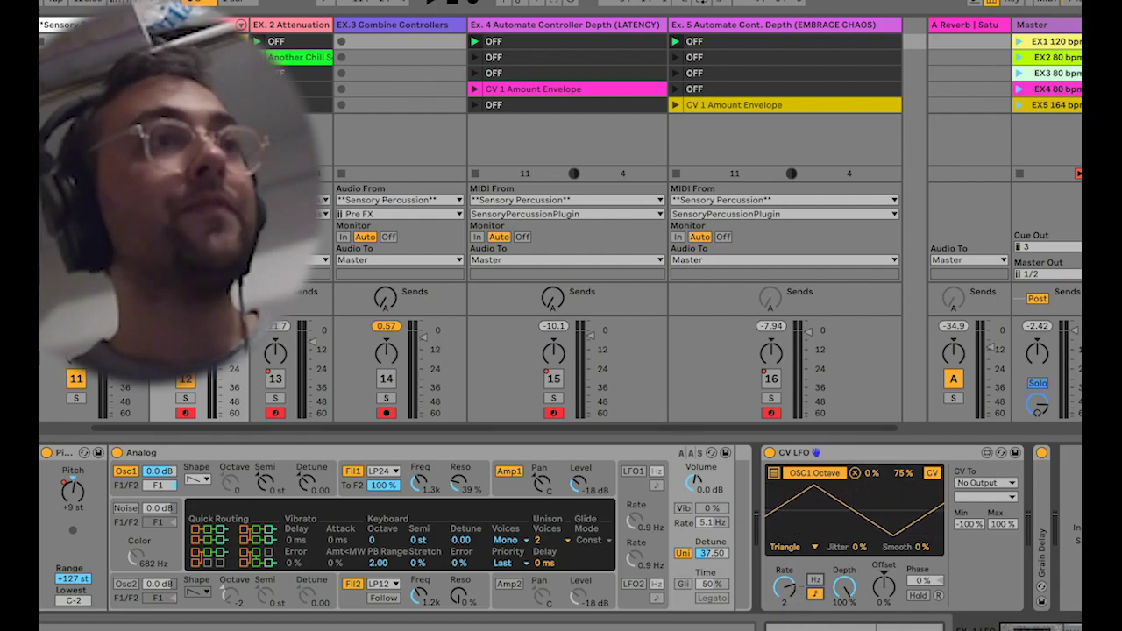
Step: Review the Sensory Percussion drum zones' MIDI notes, then select EX. 1 LFO and toggle MIDI Map Mode
click(81, 28)
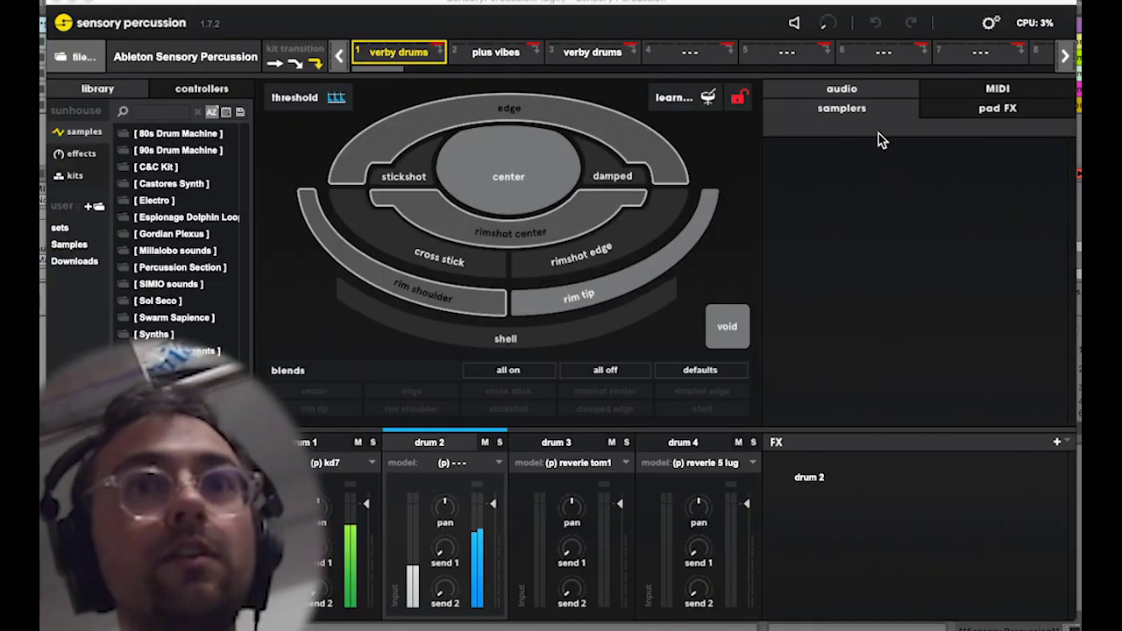
click(999, 89)
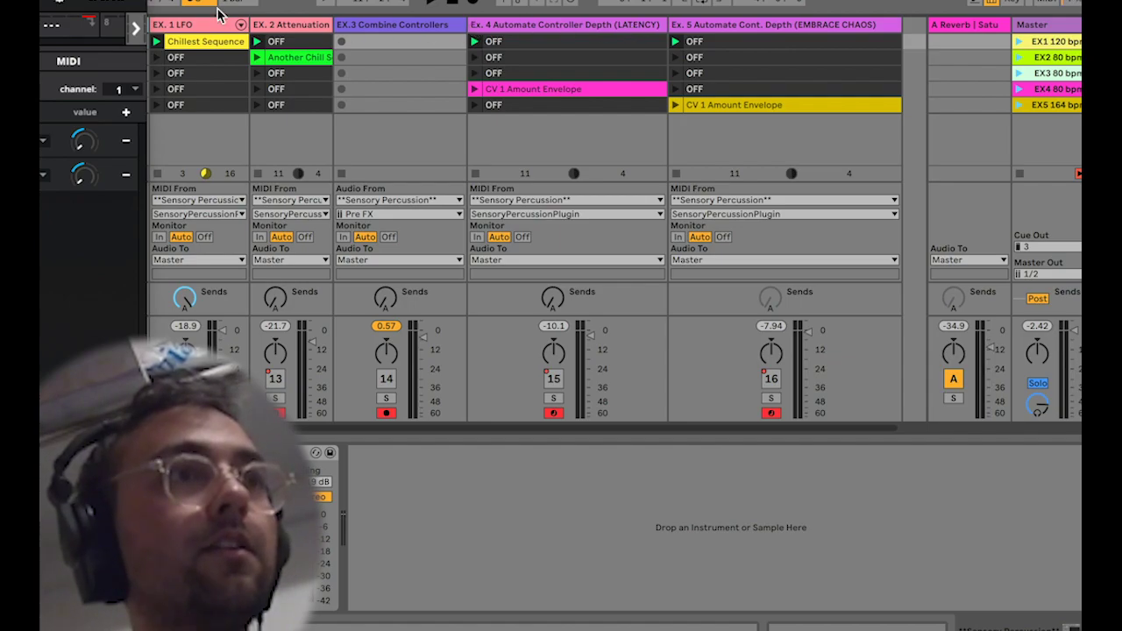
click(200, 26)
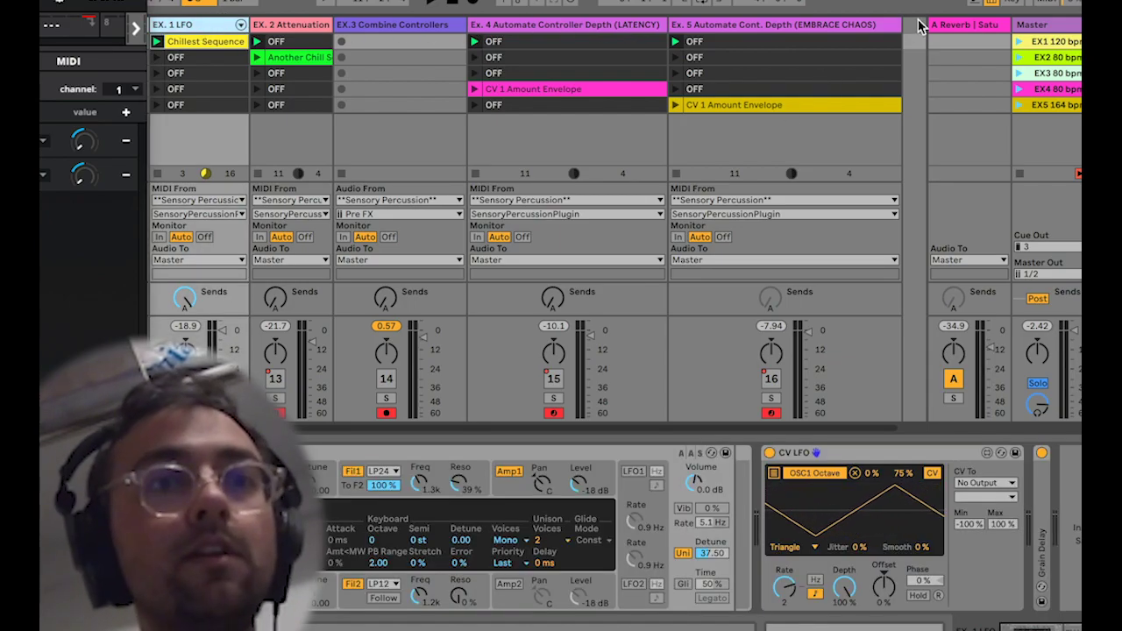
key(ctrl+m)
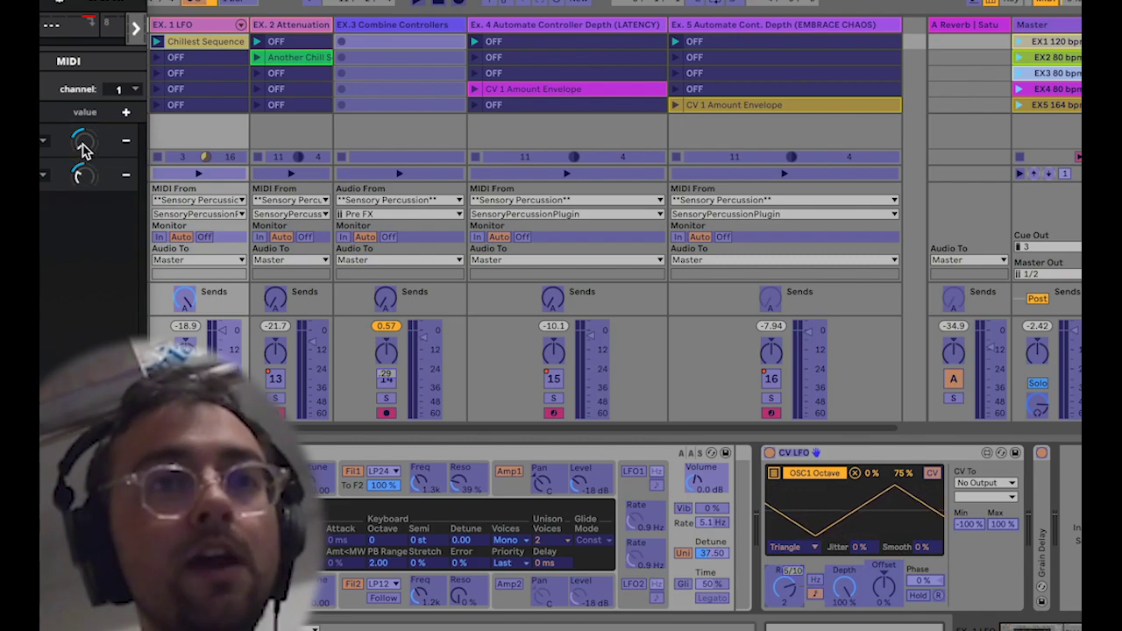
key(ctrl+m)
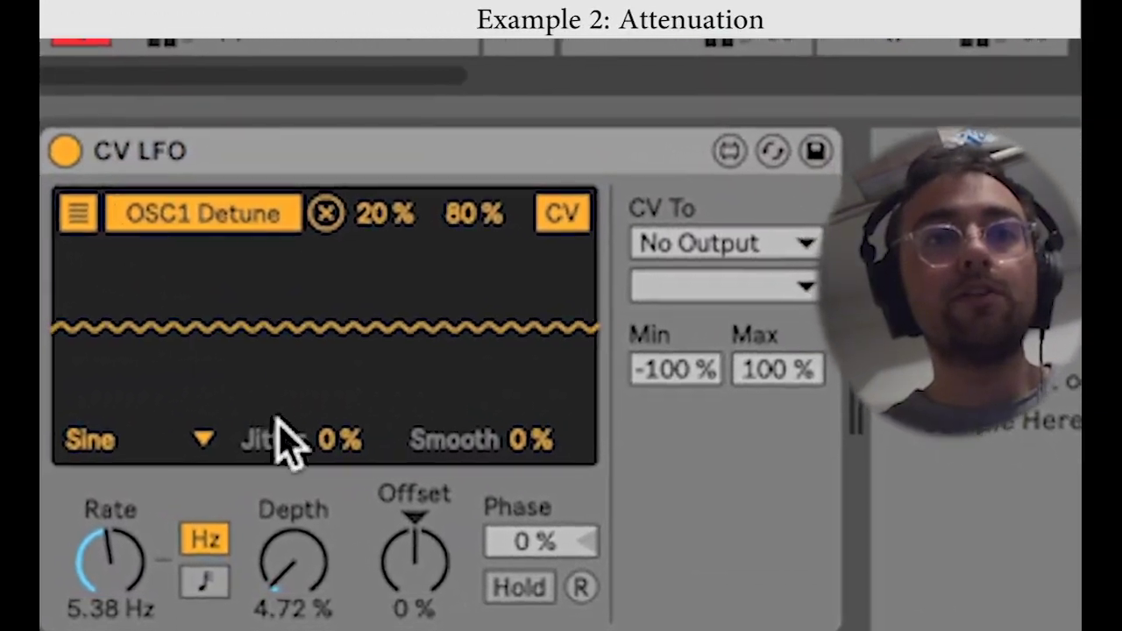
Step: Raise the CV LFO depth on OSC1 Detune from 4.72% to 85.8% and select the Analog device
mouse_move(307, 579)
mouse_down()
mouse_move(293, 521)
mouse_move(292, 349)
mouse_move(270, 494)
mouse_move(303, 594)
mouse_up()
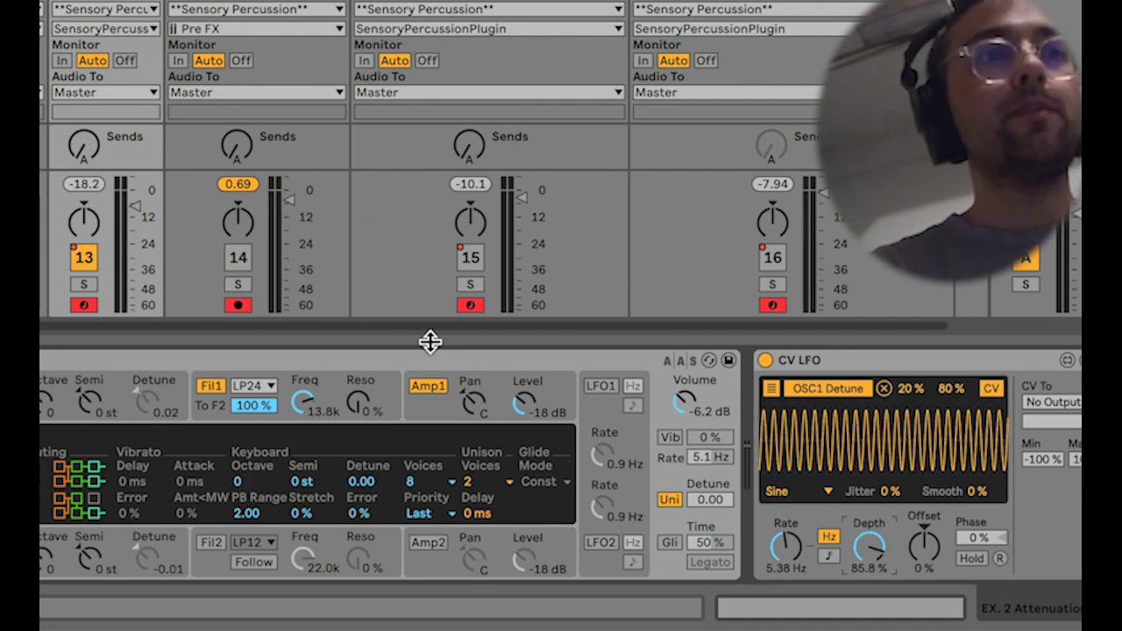
click(330, 360)
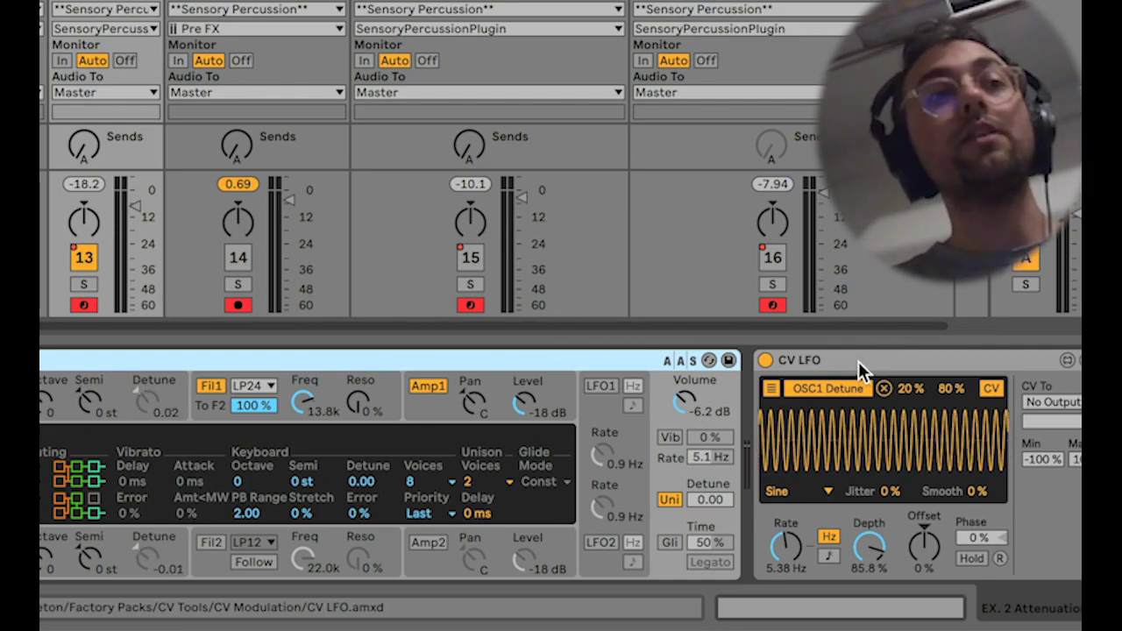
Step: View the CV LFO's OSC1/OSC2 Detune mapping list, then return to the waveform display
click(770, 387)
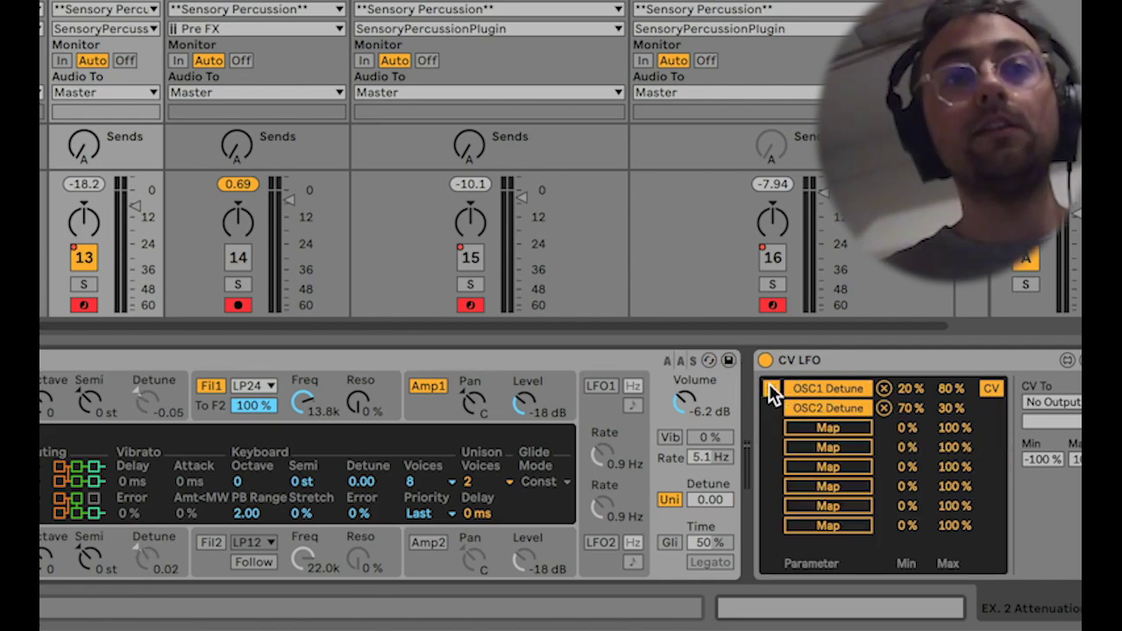
click(771, 387)
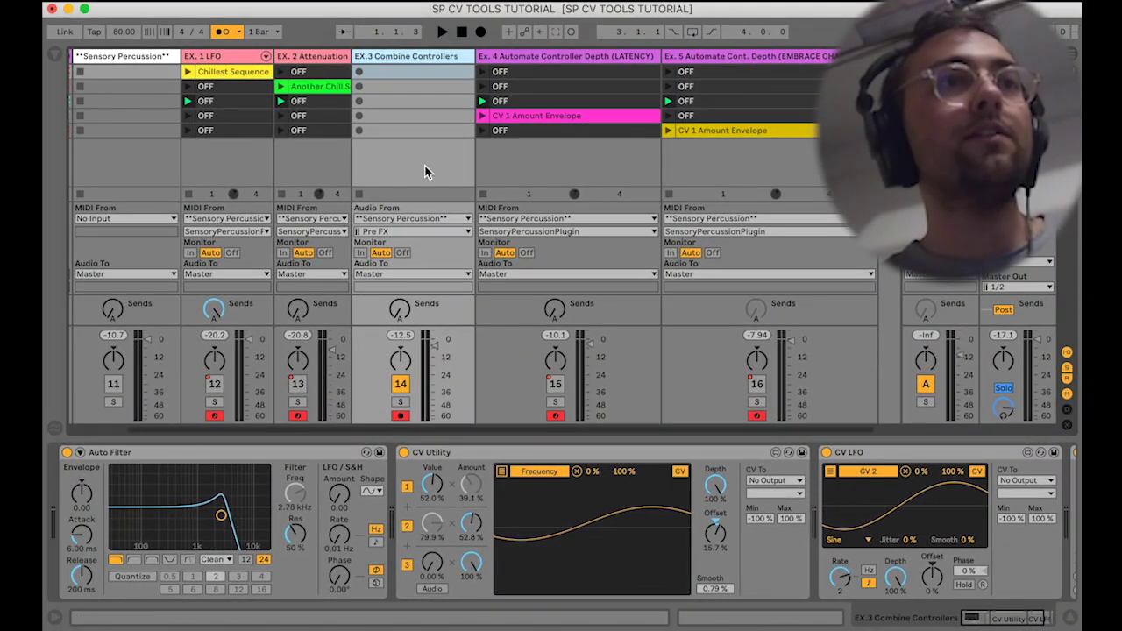
Step: Select the Auto Filter device on the Example 3 track
click(188, 454)
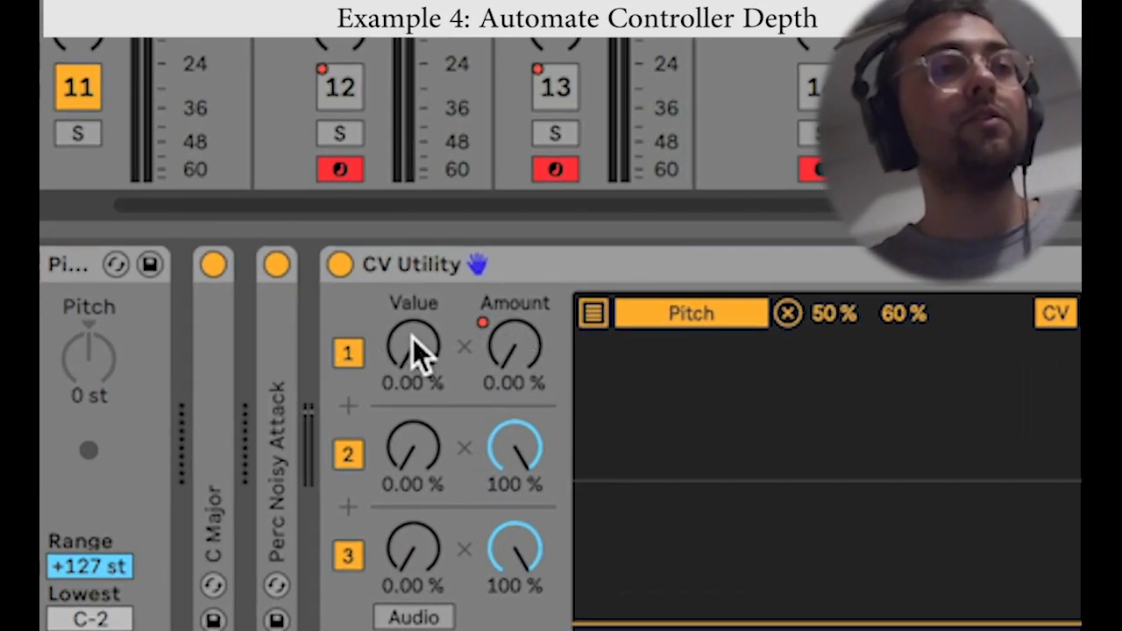
drag(414, 349, 526, 381)
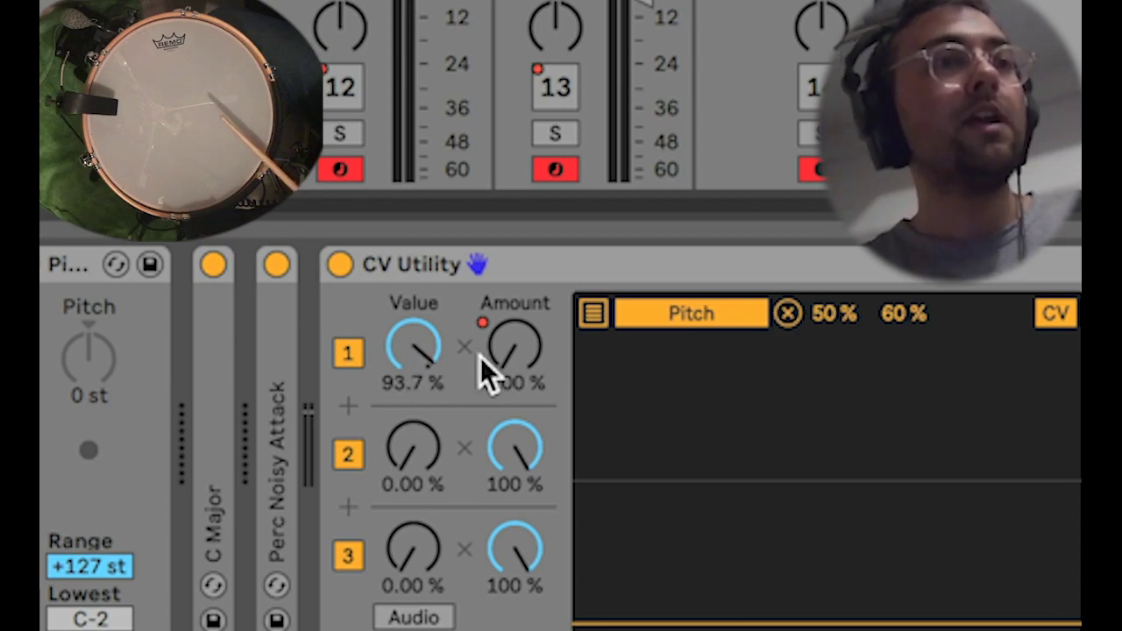
drag(514, 351, 513, 363)
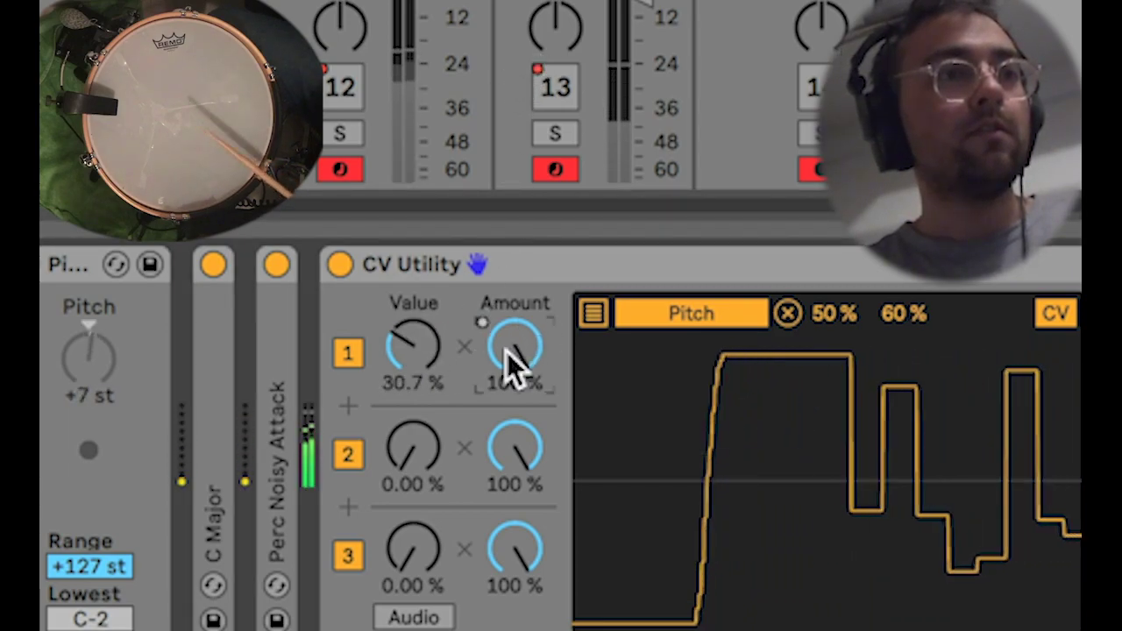
drag(513, 361, 517, 508)
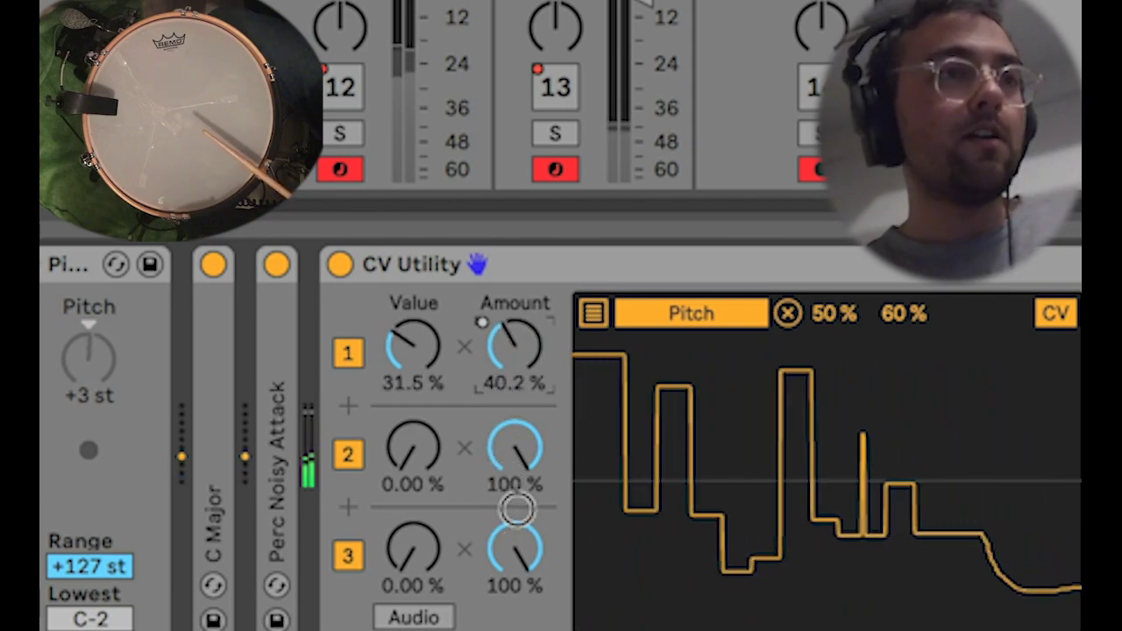
click(508, 345)
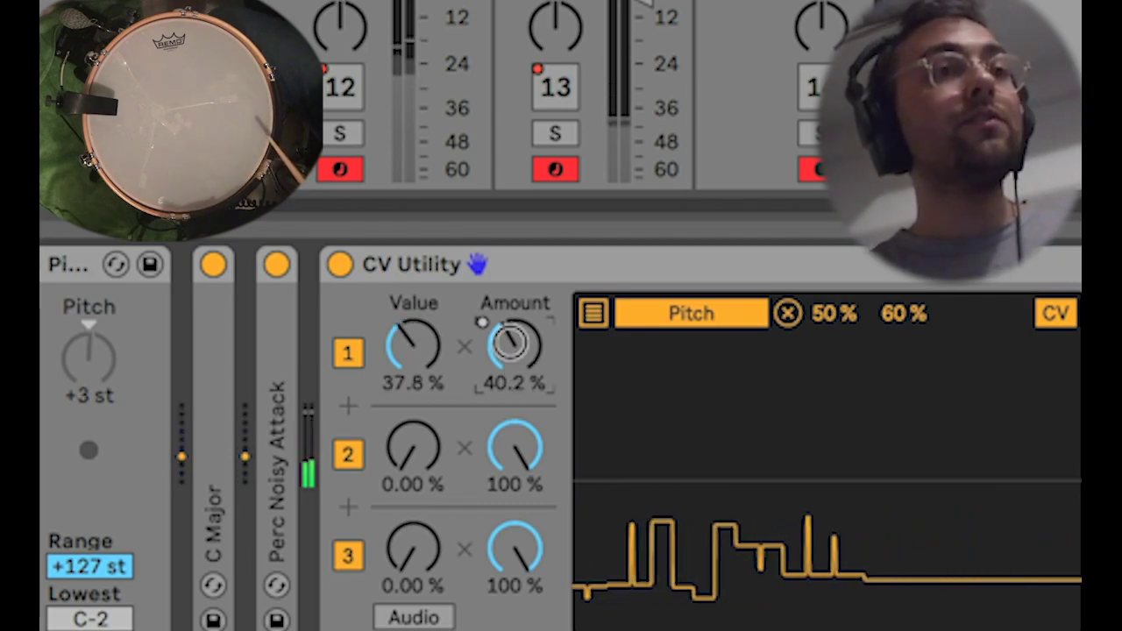
drag(508, 345, 513, 345)
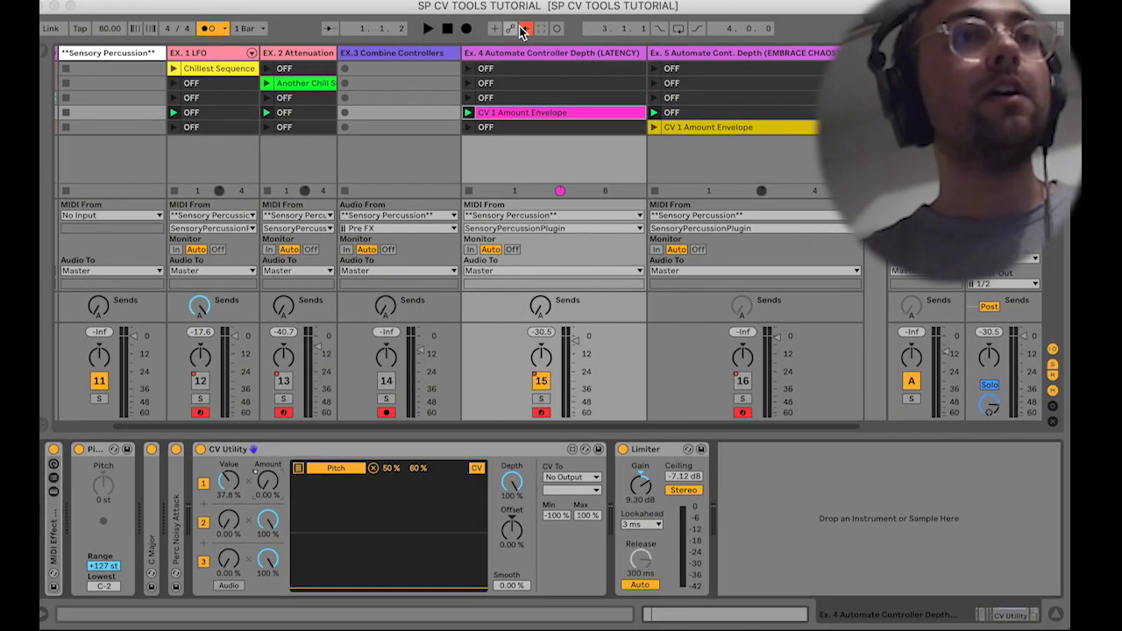
Step: Inspect the CV 1 Amount Envelope clip's automation, then return to the Ex. 4 device chain
click(533, 114)
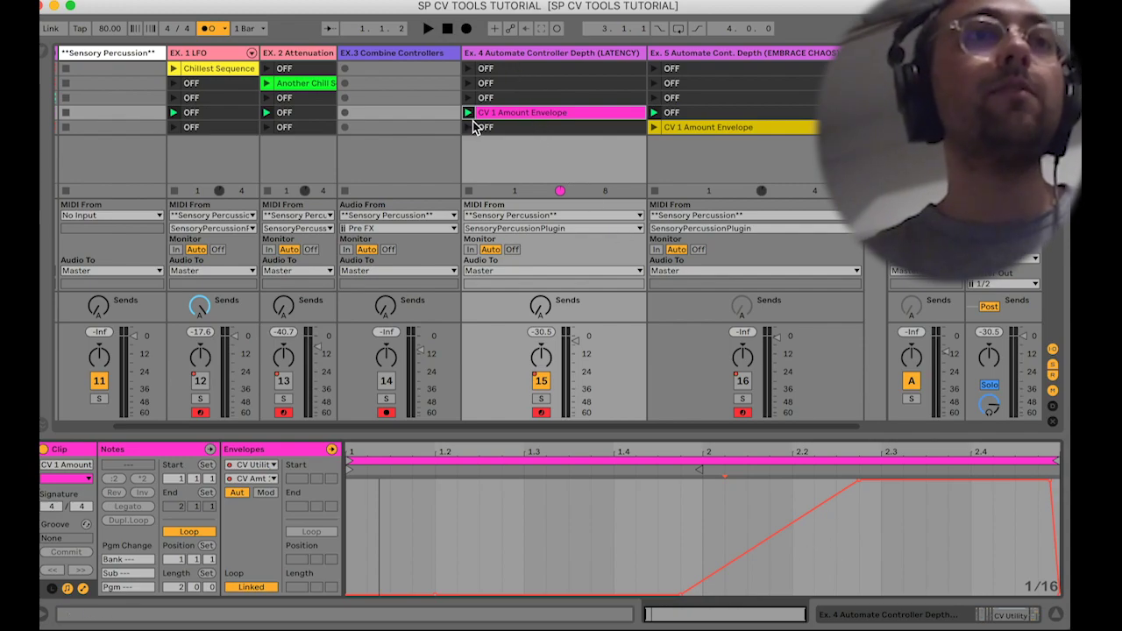
click(492, 54)
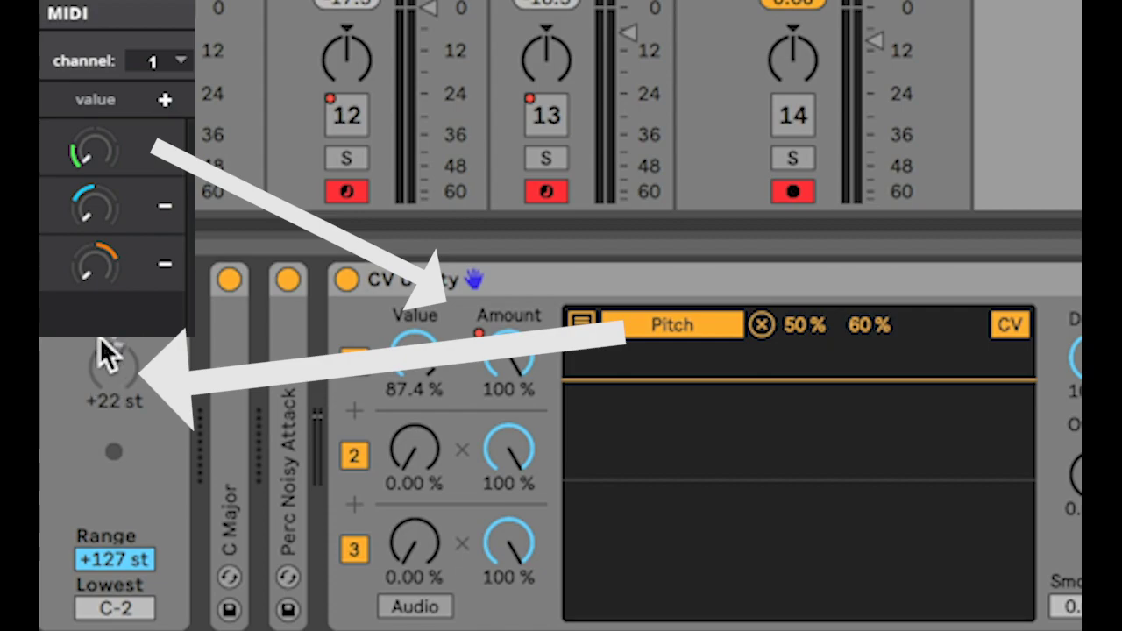
scroll(116, 373, up, 1)
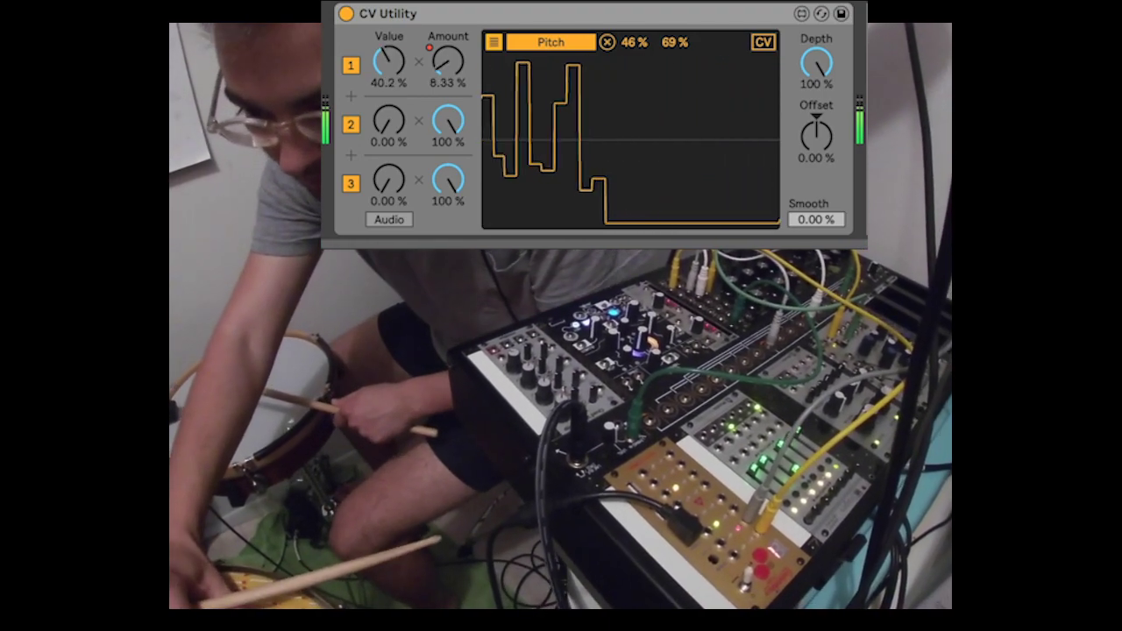
Step: Raise the CV Utility Smooth to 17.3% so the pitch steps become gradual ramps
drag(795, 225, 808, 179)
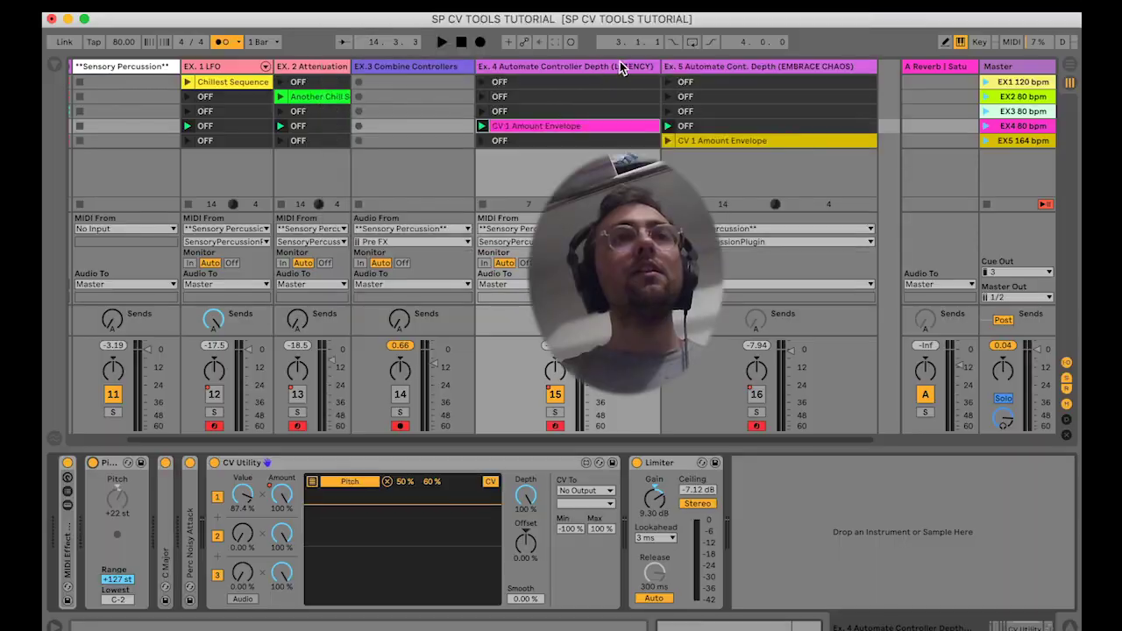
Step: Show the Ex. 5 devices with CV Utility in view and the 'too much' sample zoomed to its loop
click(706, 67)
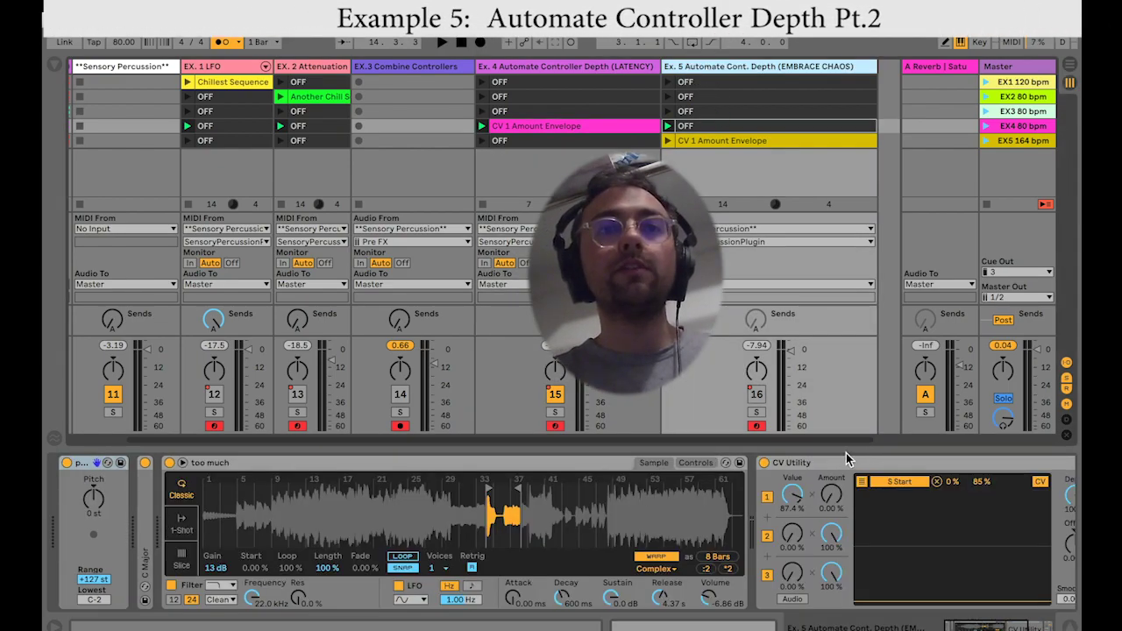
click(822, 466)
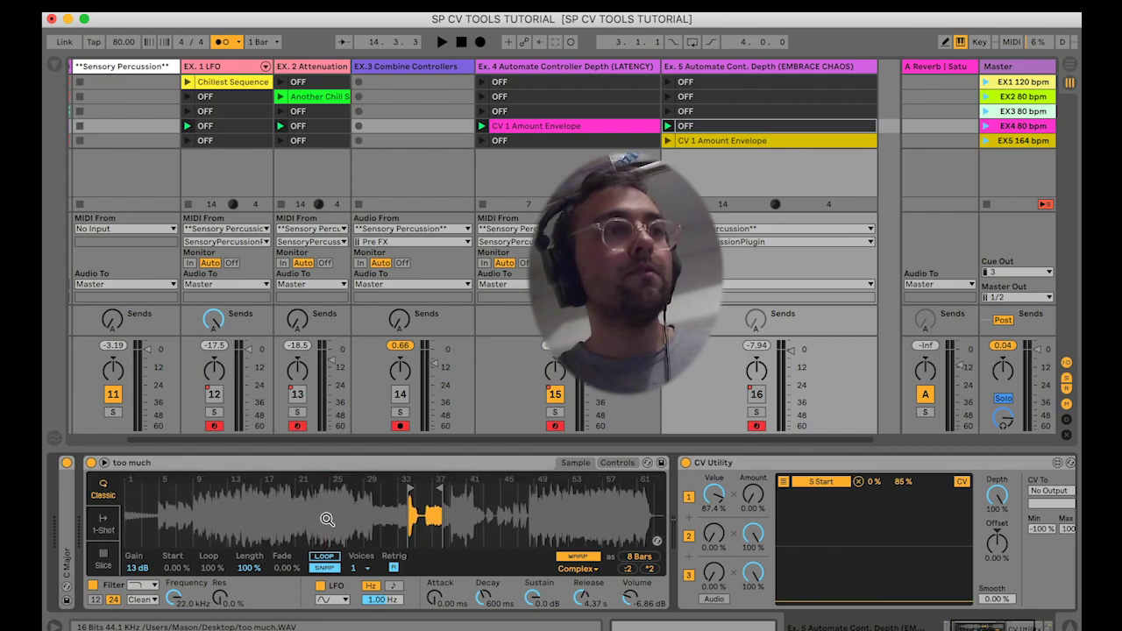
drag(429, 504, 426, 534)
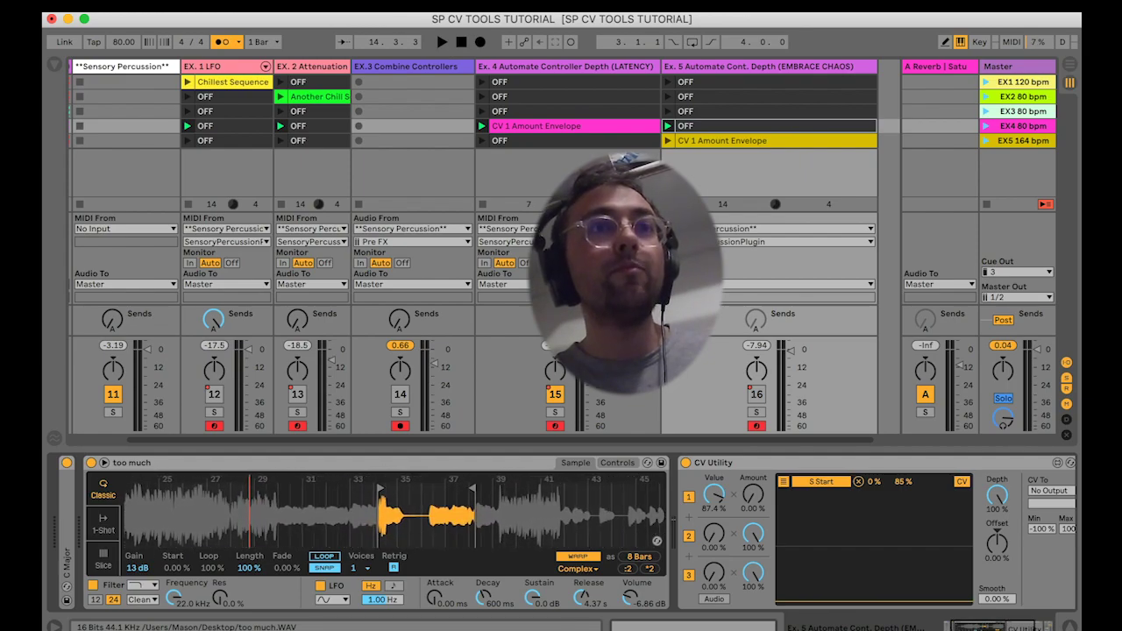
click(699, 75)
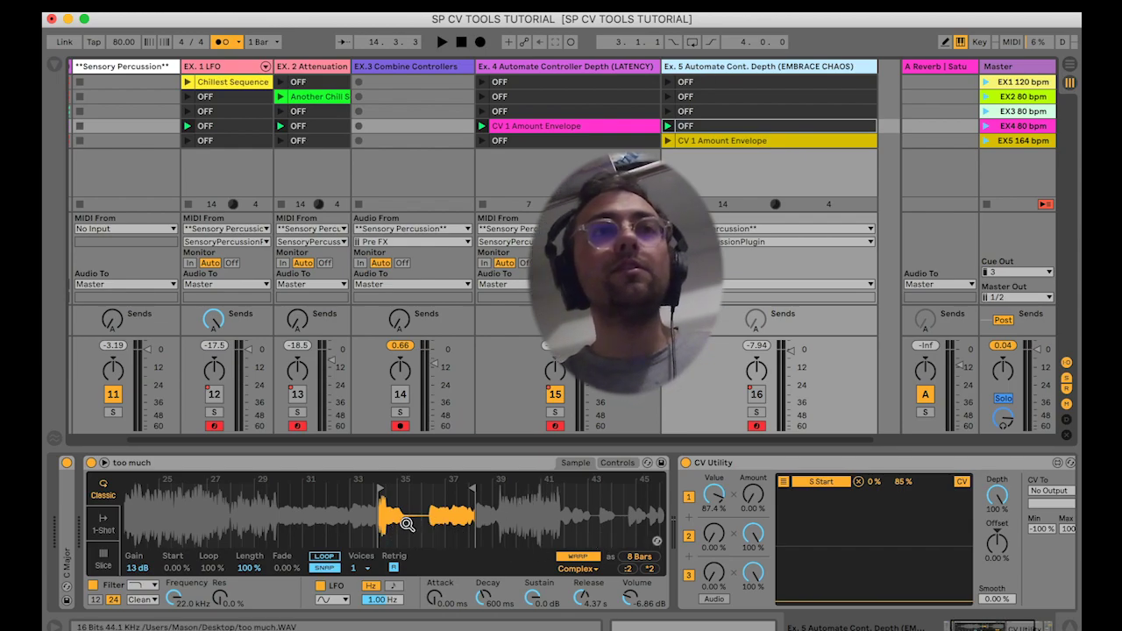
key(plus)
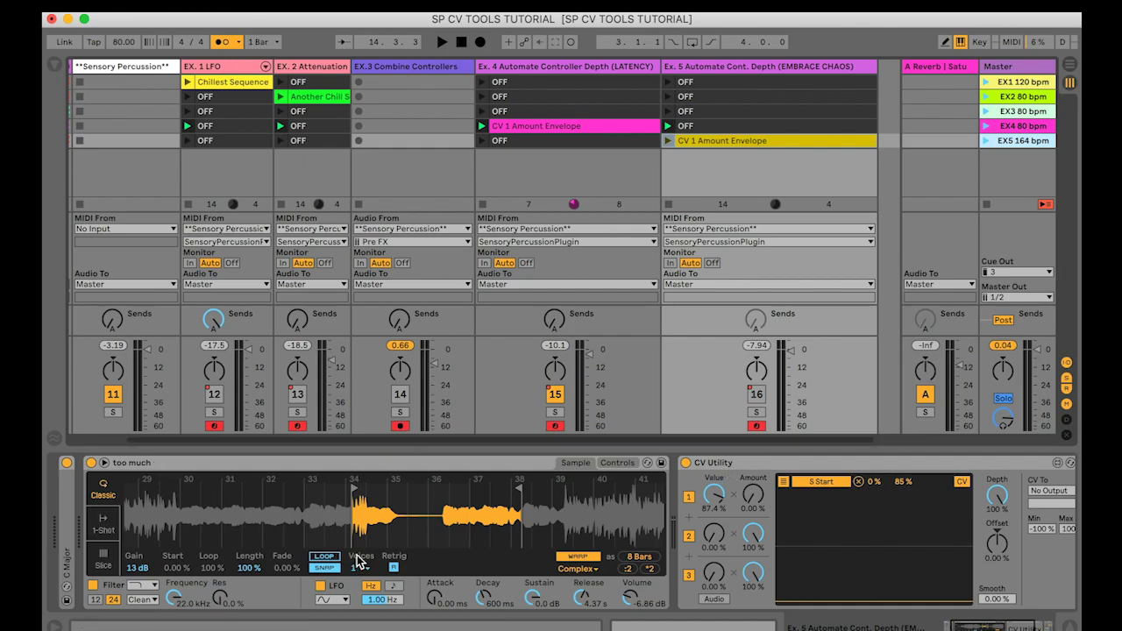
click(986, 141)
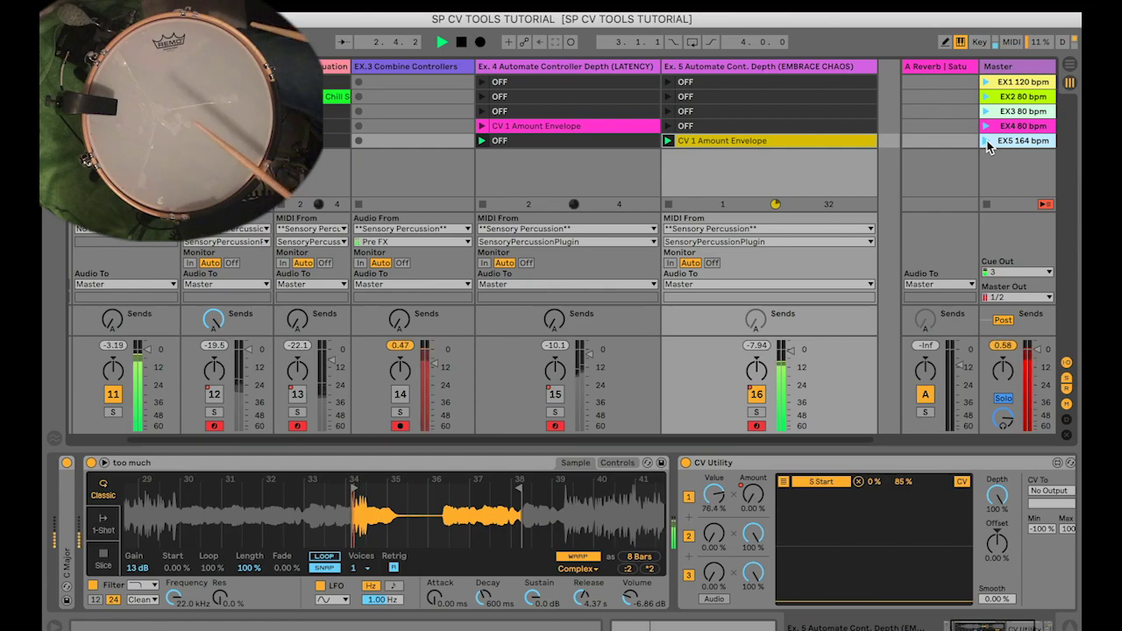